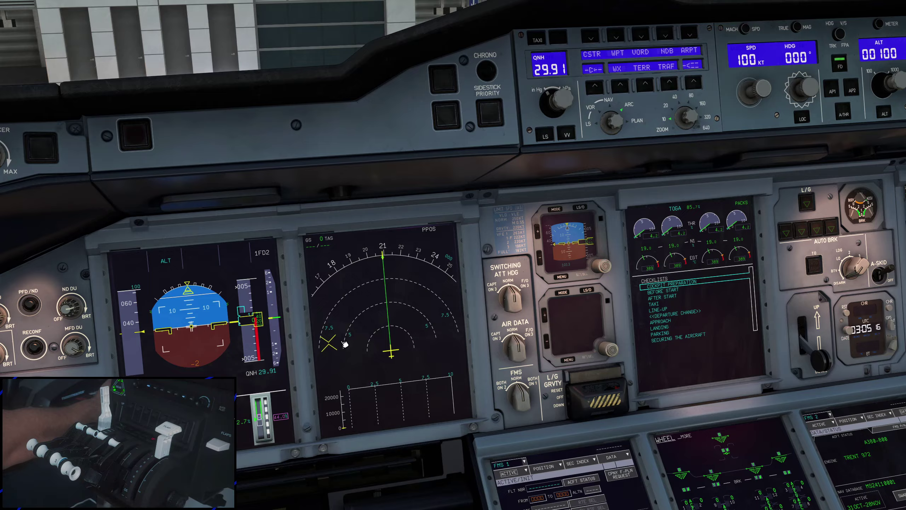
- Switch to the tablet view, then open the controls options for the Bravo Throttle Quadrant and check its active 4 ENG profile
key(alt+2)
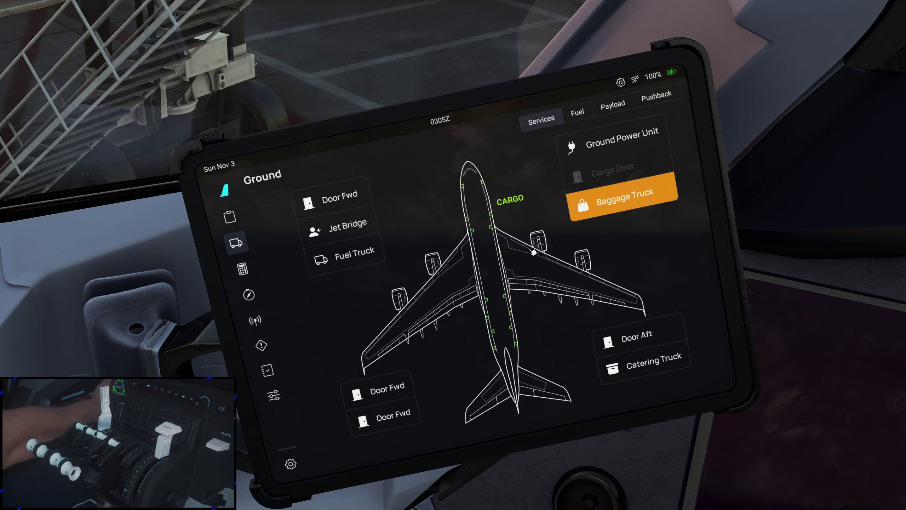
key(Escape)
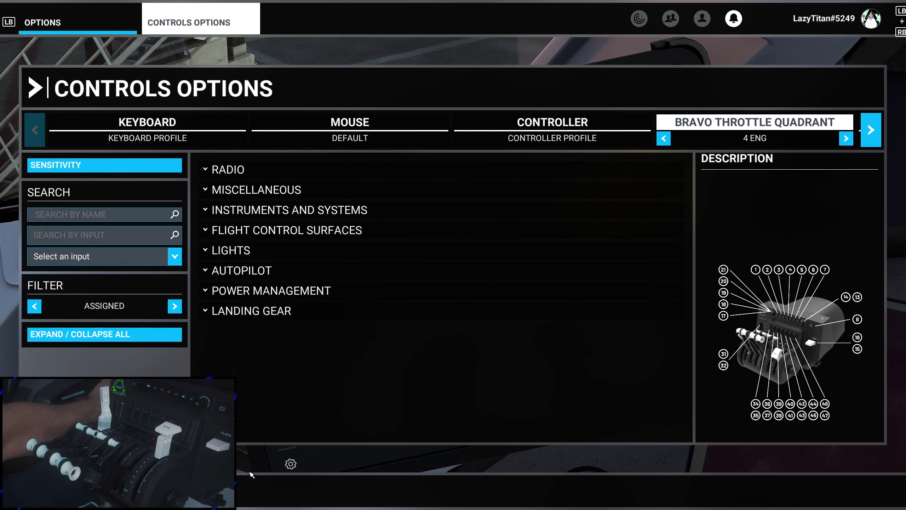
key(Return)
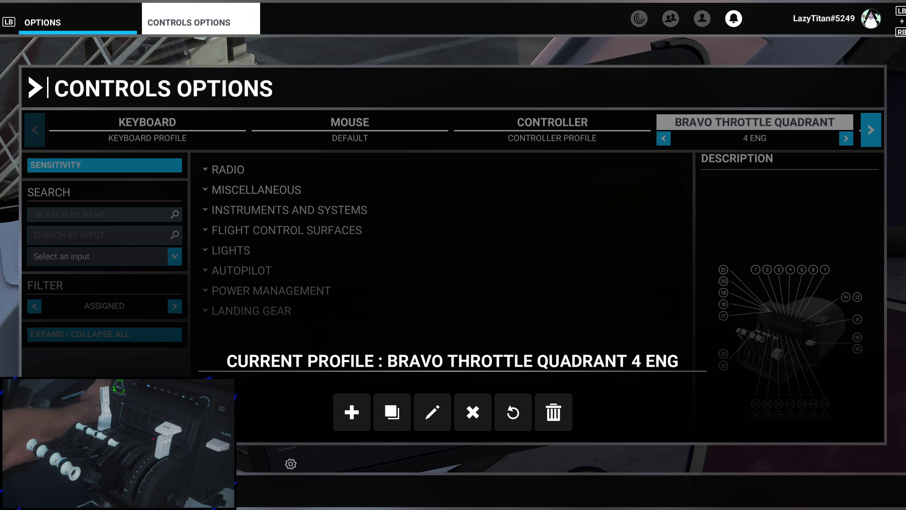
key(Escape)
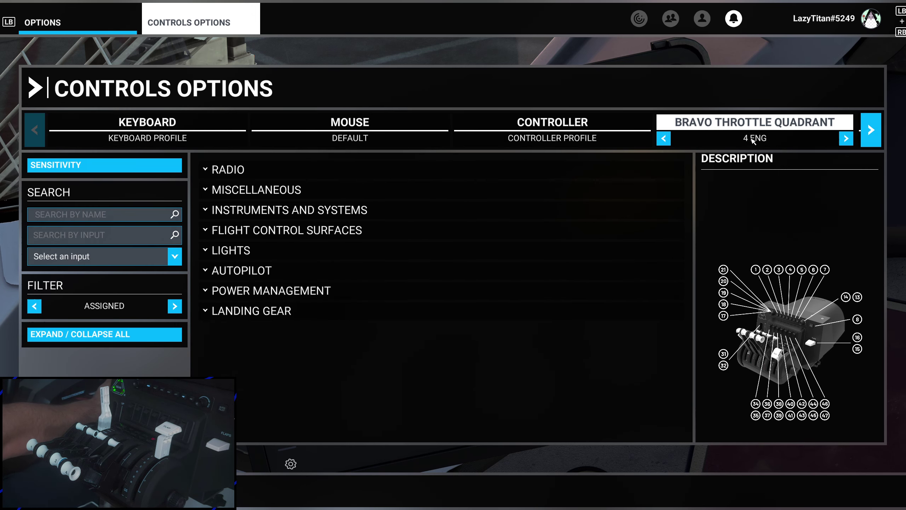
- Review the axis and decrease bindings for throttles 1 to 4 under Power Management, then return to the tablet
click(244, 292)
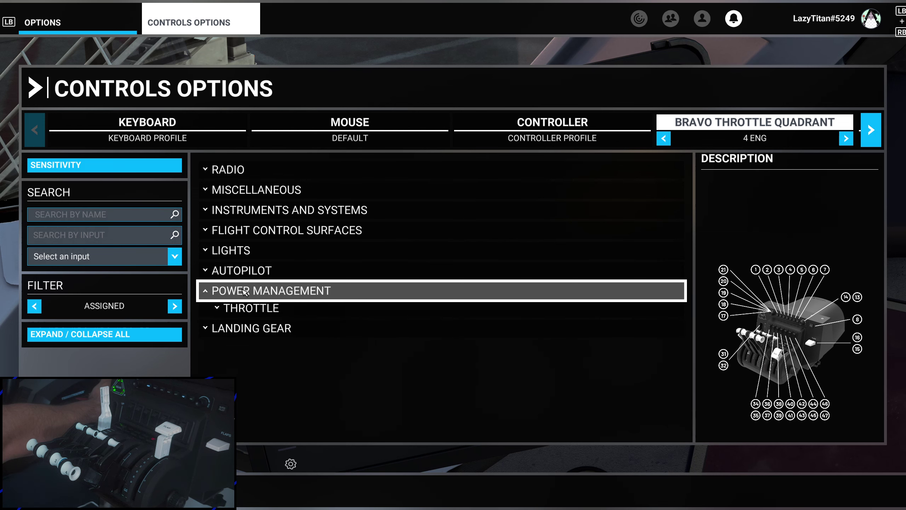
click(249, 314)
scroll(360, 302, down, 2)
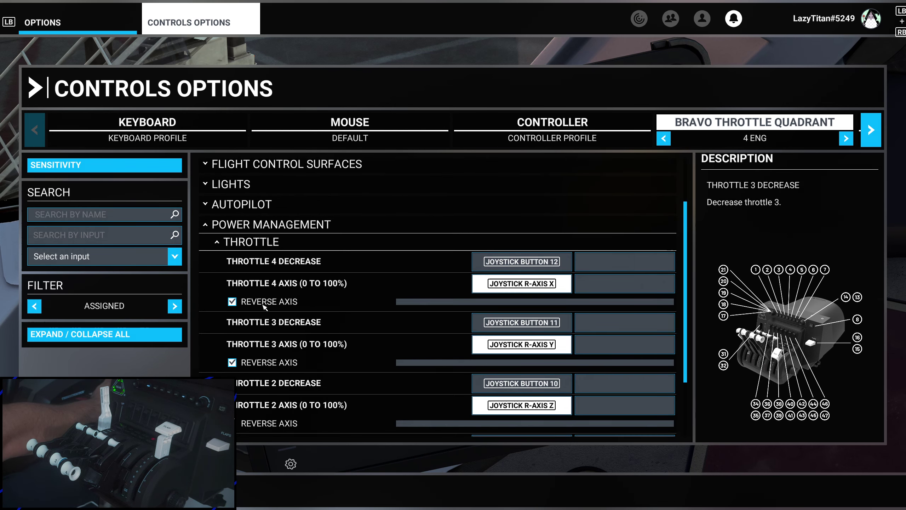
scroll(337, 334, down, 2)
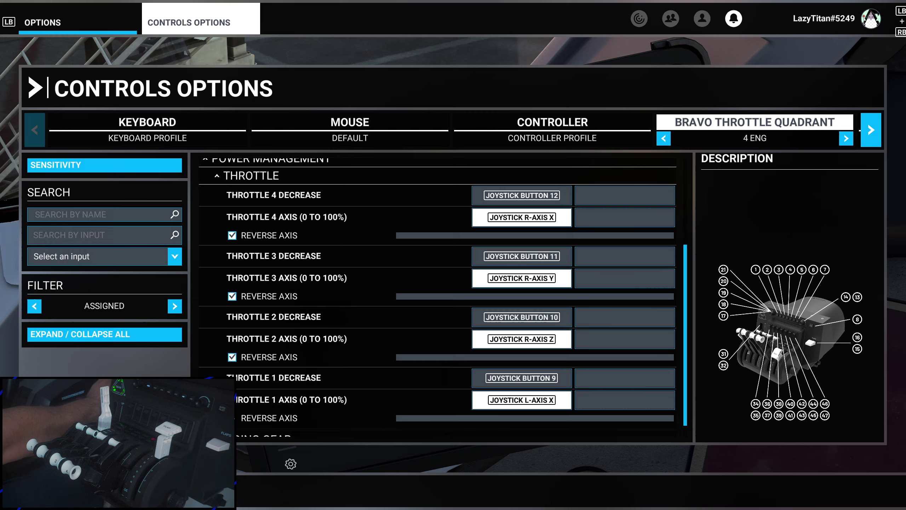
key(Escape)
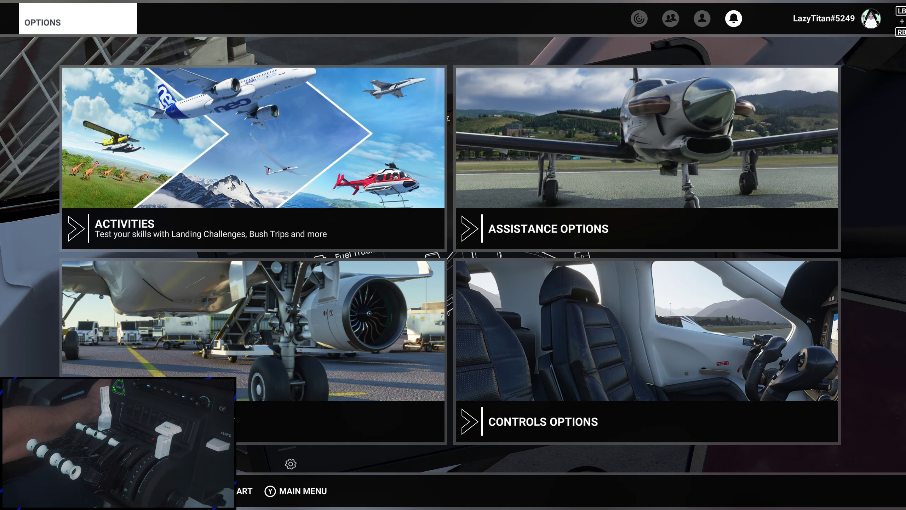
key(Escape)
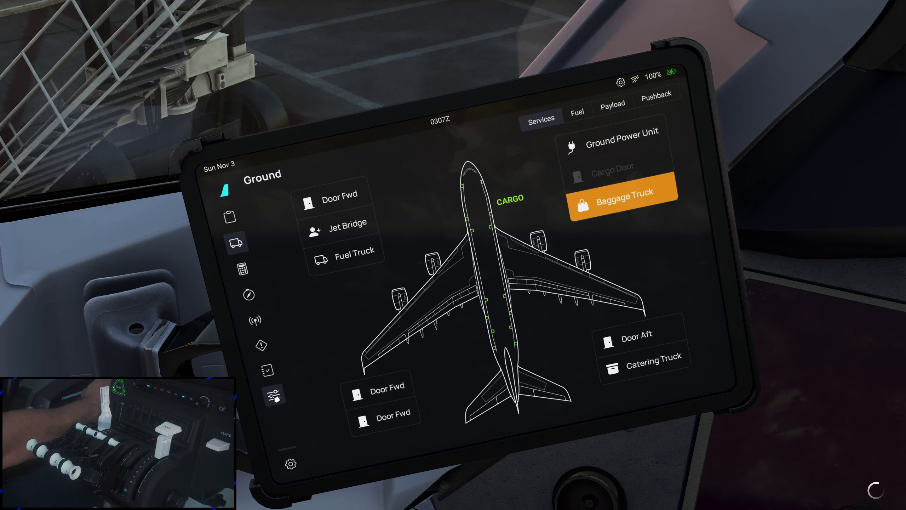
- Open the throttle detent calibration from the tablet's Sim Options settings
click(274, 395)
click(290, 465)
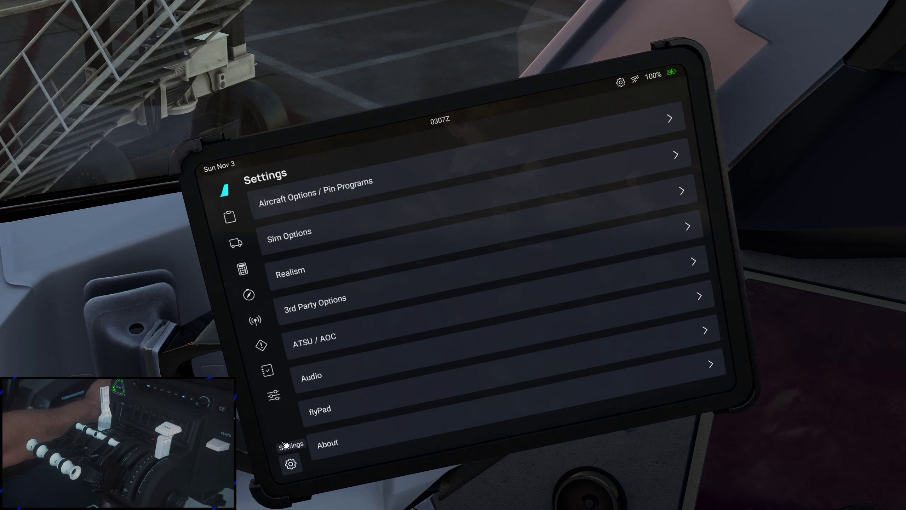
click(309, 232)
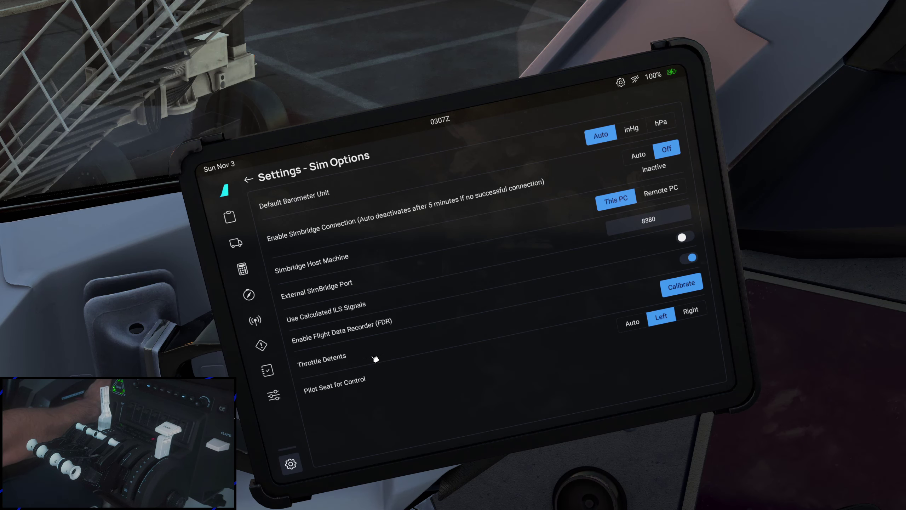
click(690, 284)
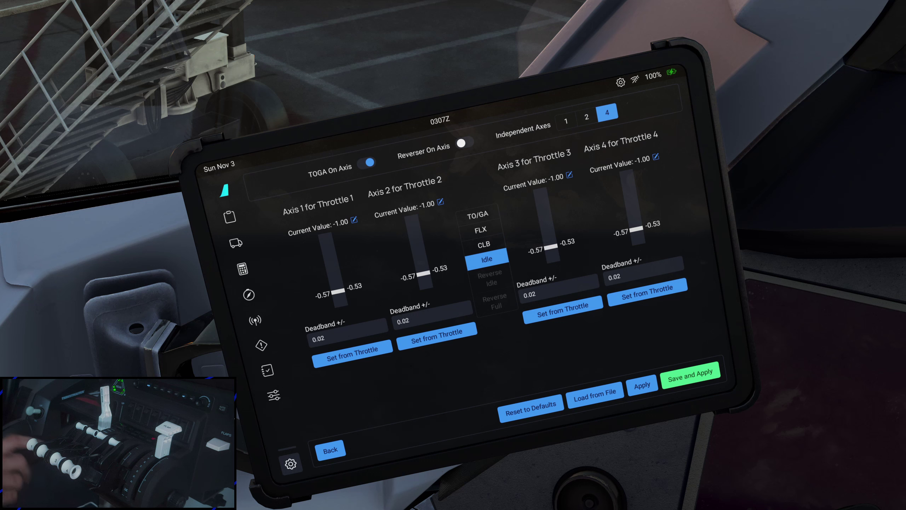
- Turn off TOGA On Axis and set the throttle calibration to 4 independent axes
click(361, 165)
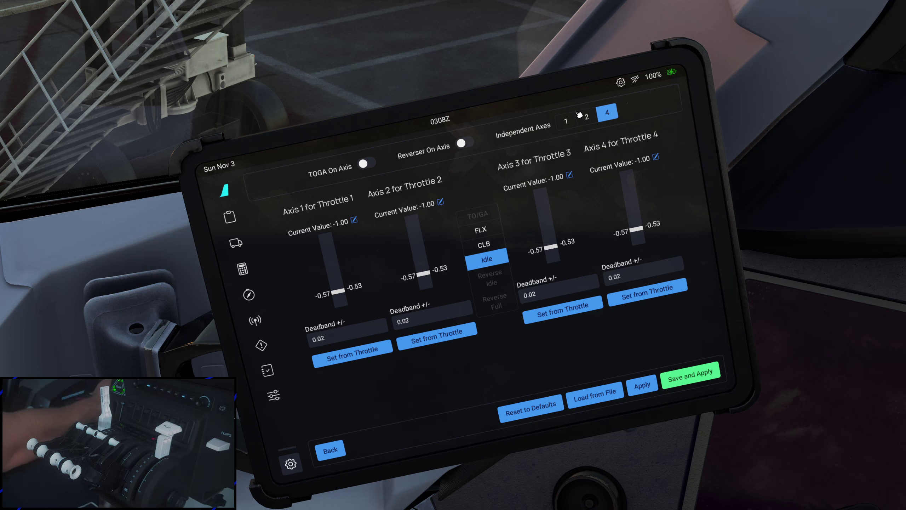
click(586, 118)
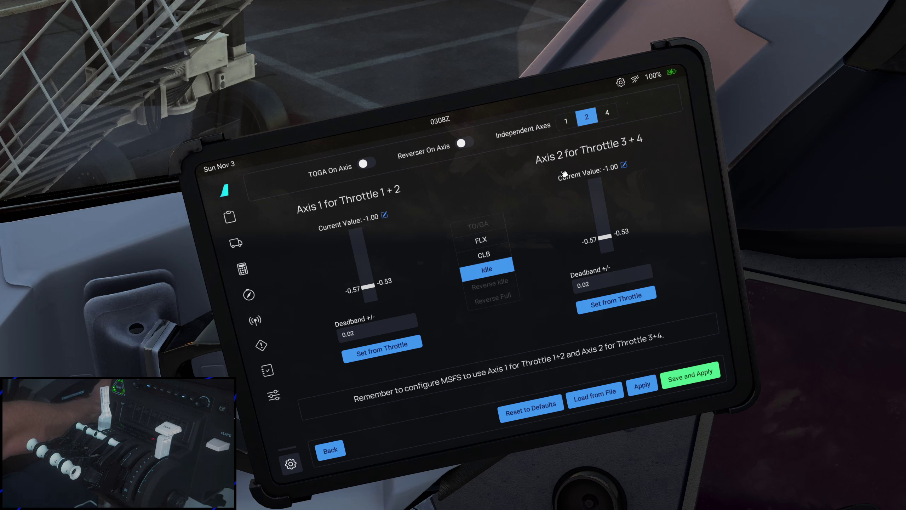
click(607, 114)
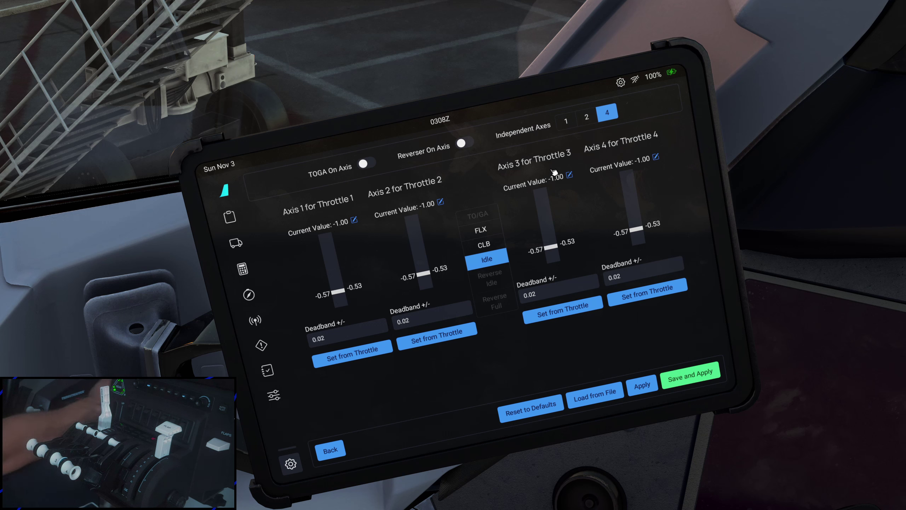
- Set the Idle detent from the current throttle position for all four throttle axes
click(358, 359)
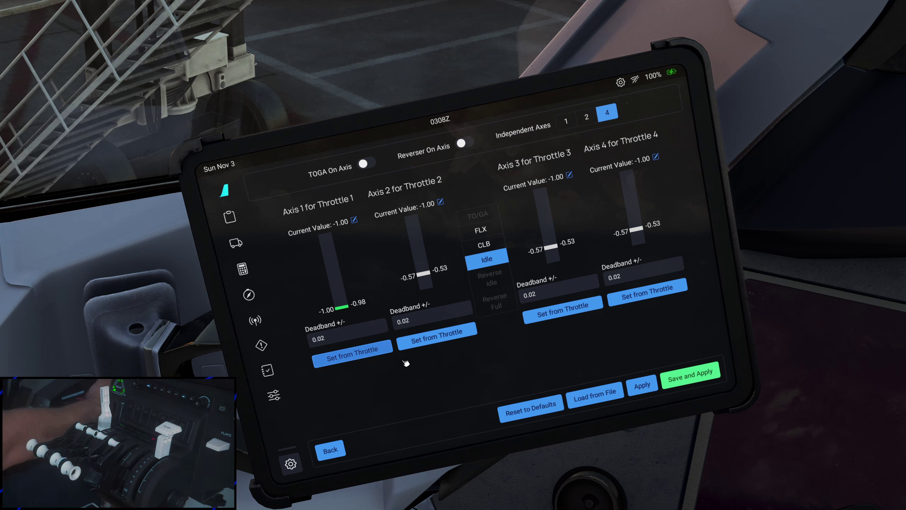
click(434, 343)
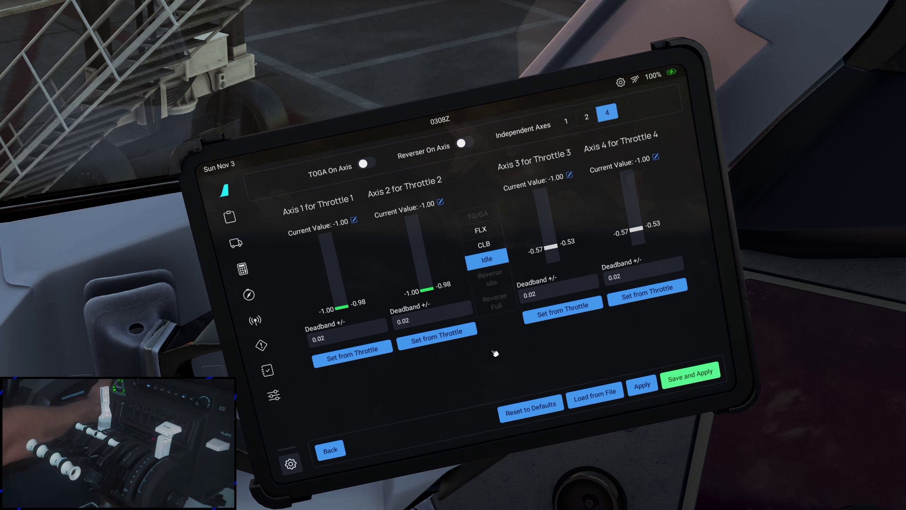
click(539, 317)
click(640, 301)
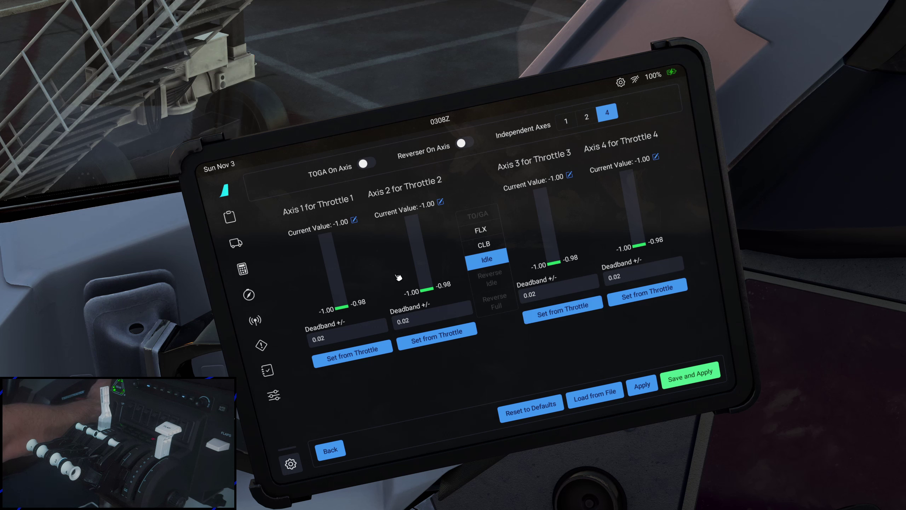
- Calibrate the CLB detent for all four axes from the levers' current climb position
click(484, 245)
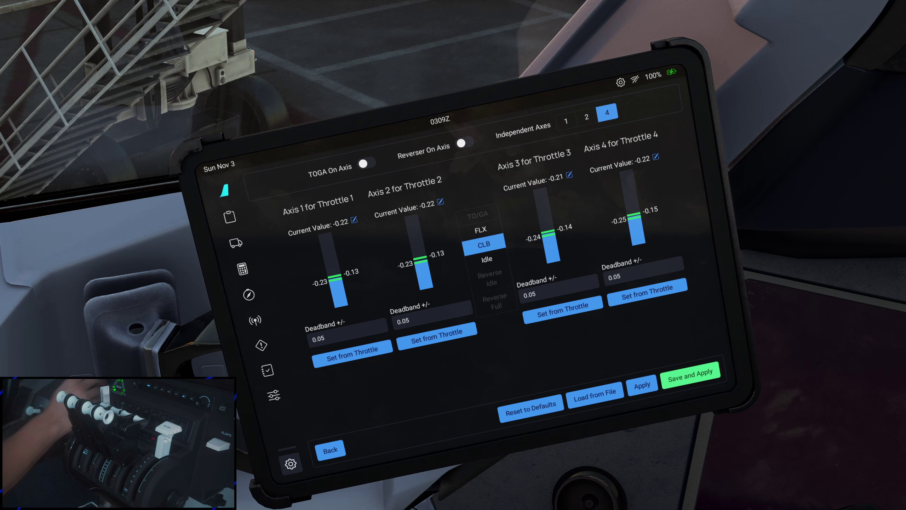
click(360, 356)
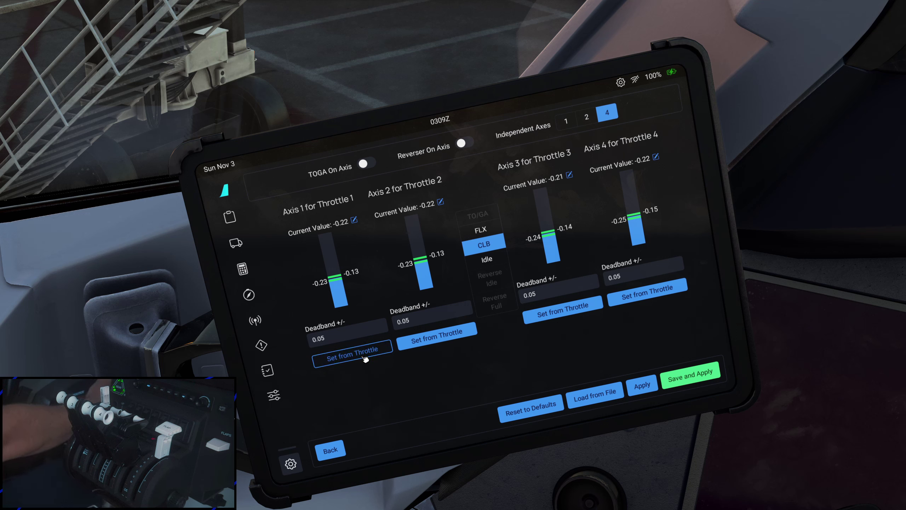
click(432, 339)
click(549, 314)
click(628, 302)
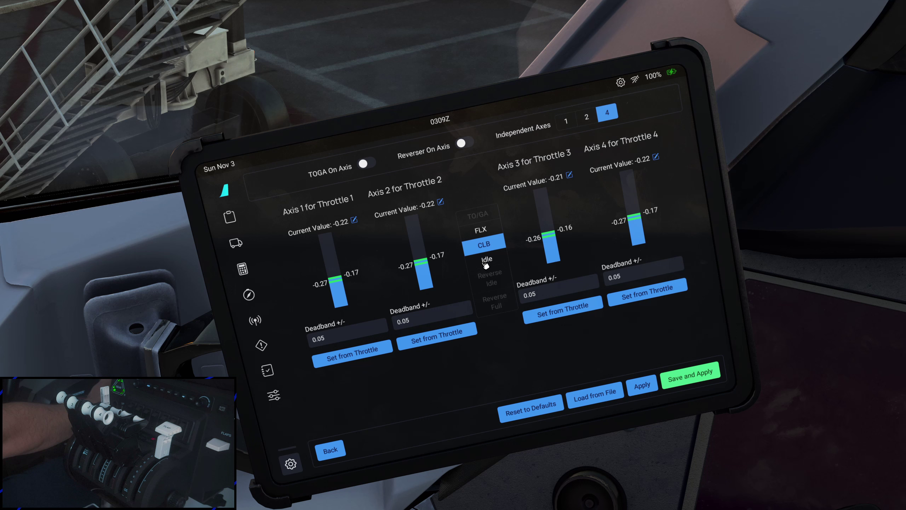
- Calibrate the FLX detent for all four axes from the levers' current position
click(482, 232)
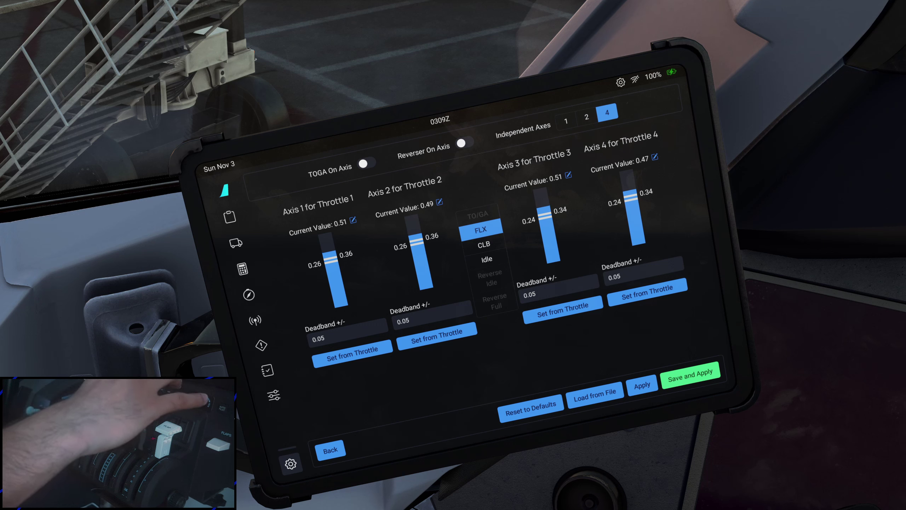
click(363, 356)
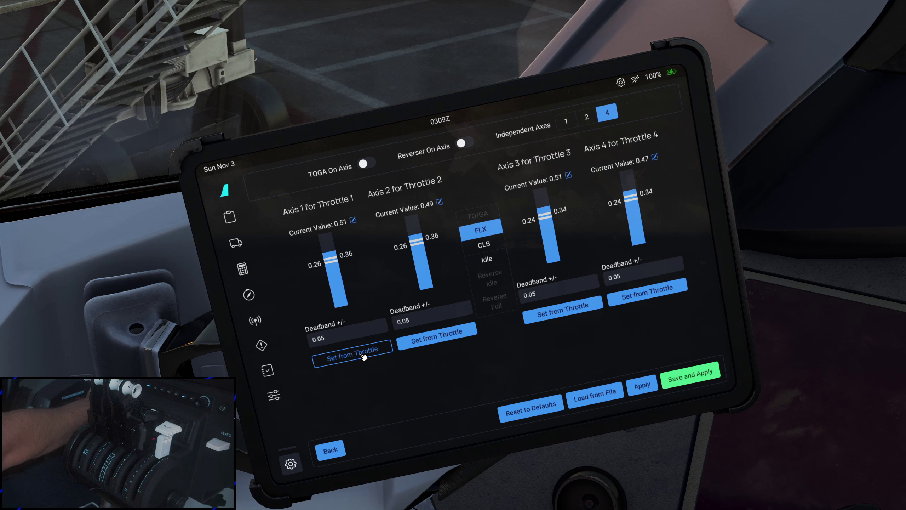
click(434, 349)
click(539, 318)
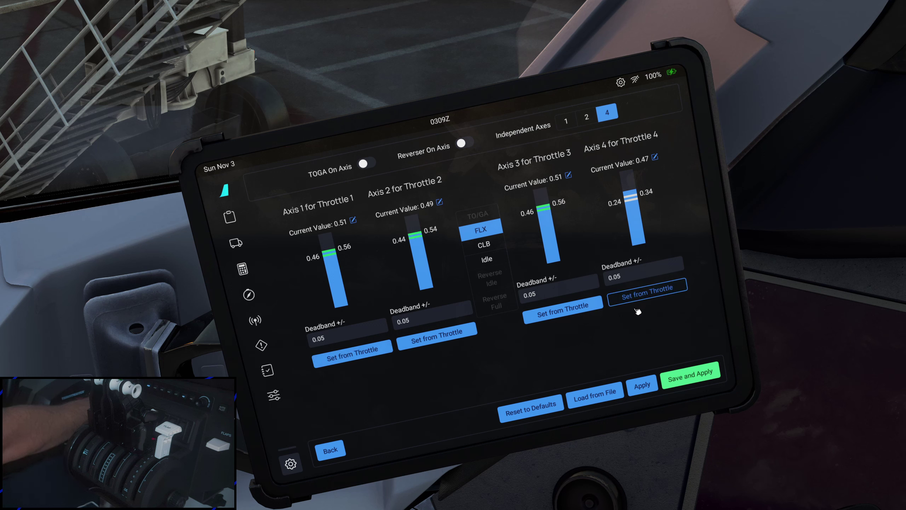
click(642, 301)
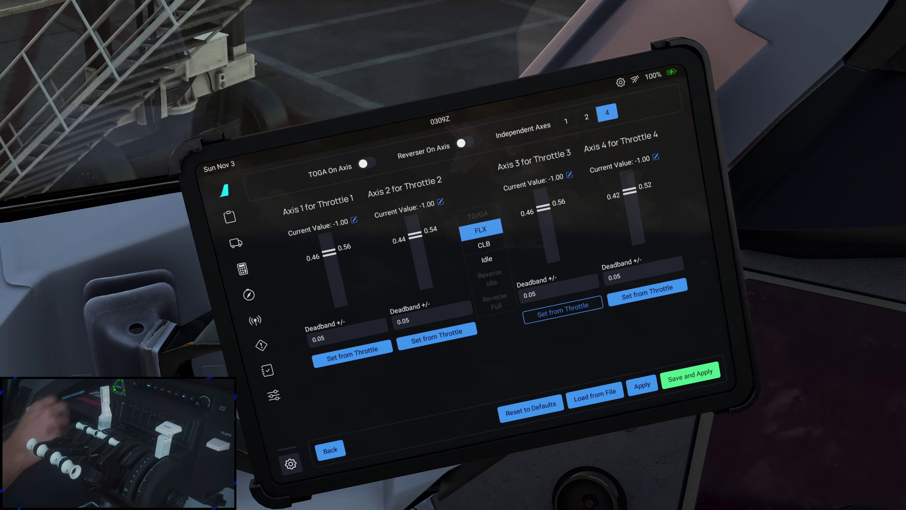
- Apply the detent calibration, leave the calibration page and return to the cockpit instrument view
click(643, 387)
click(338, 450)
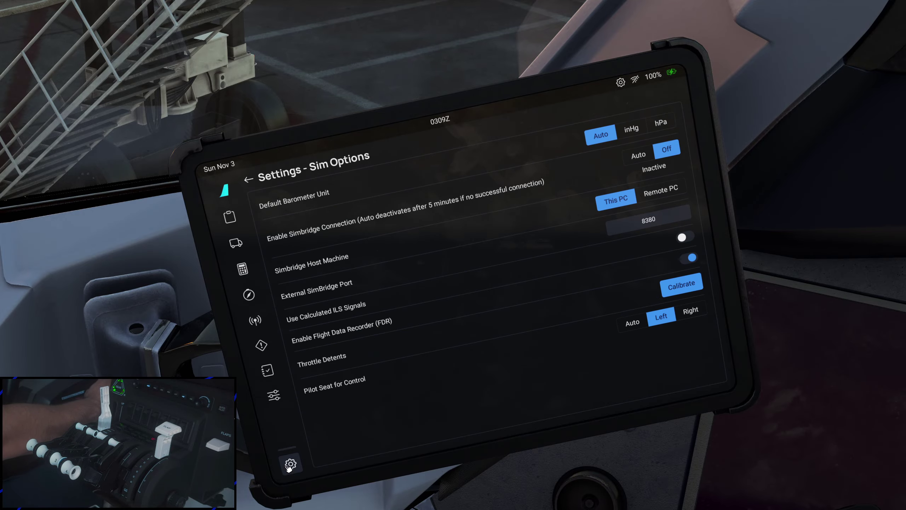
key(alt+1)
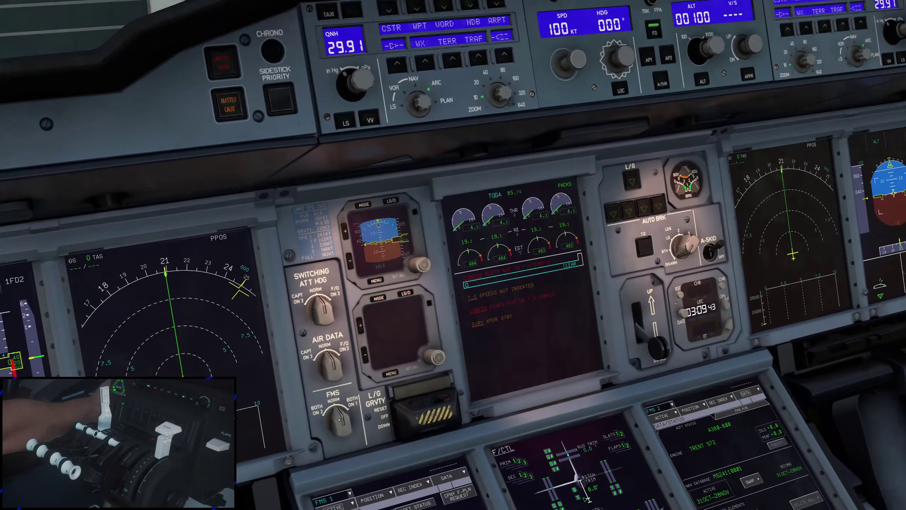